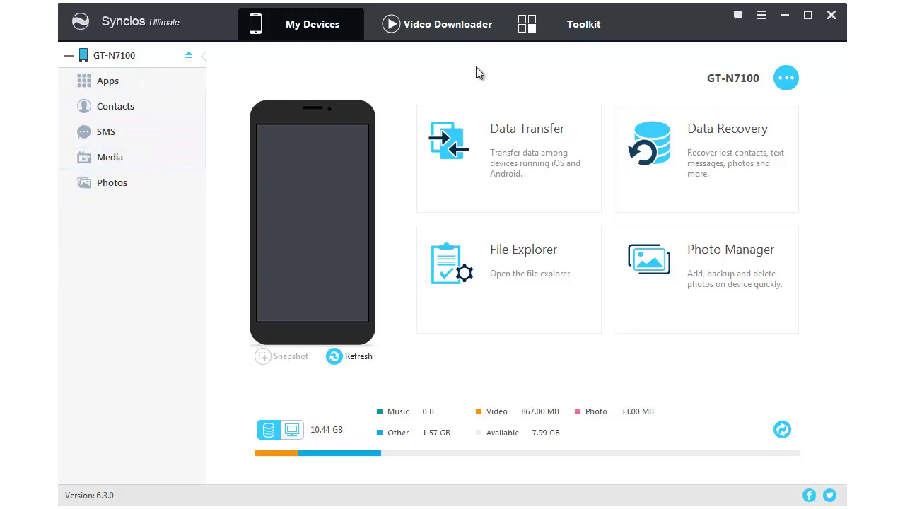
Open the Phone Transfer tool from the Toolkit's recommended tools.
left_click(563, 45)
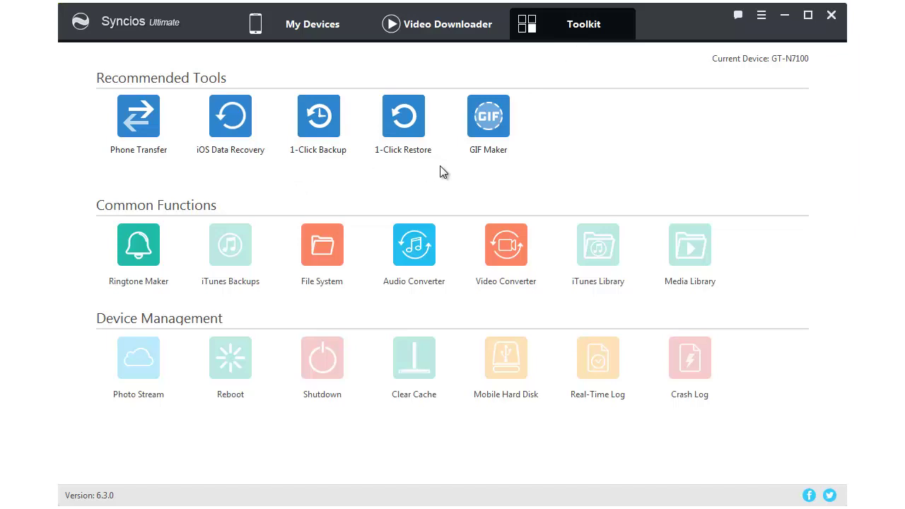
left_click(149, 133)
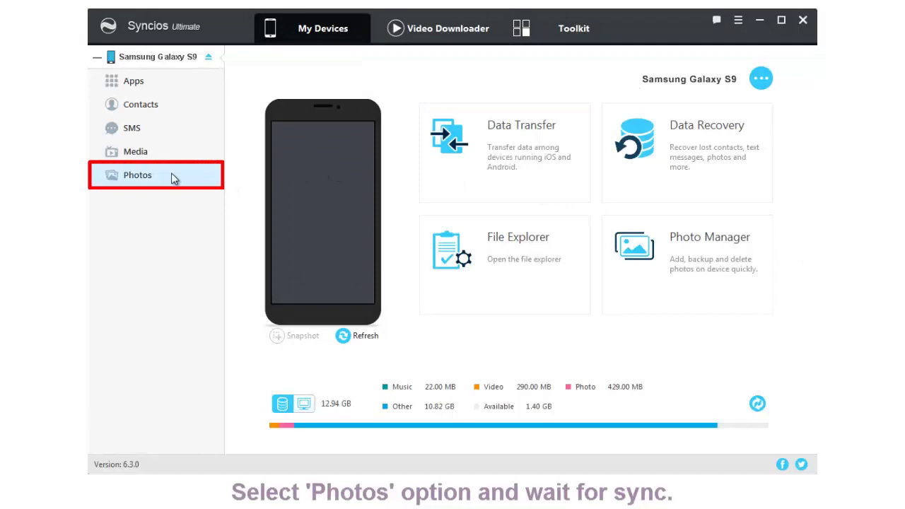
Export the eight 2008 photos from the phone's icon album to D:\Program Files (x86)\Syncios\Photo\Samsung S9 Photo.
left_click(171, 174)
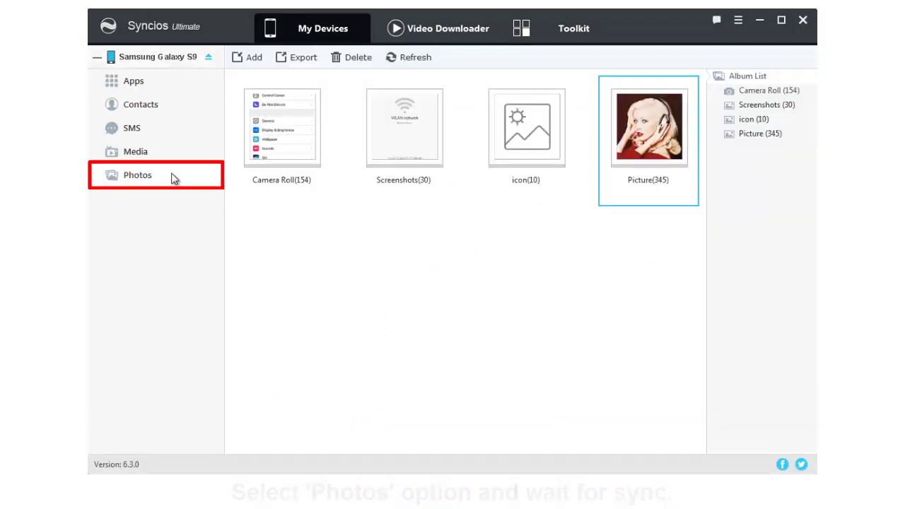
double_click(545, 155)
left_click(261, 219)
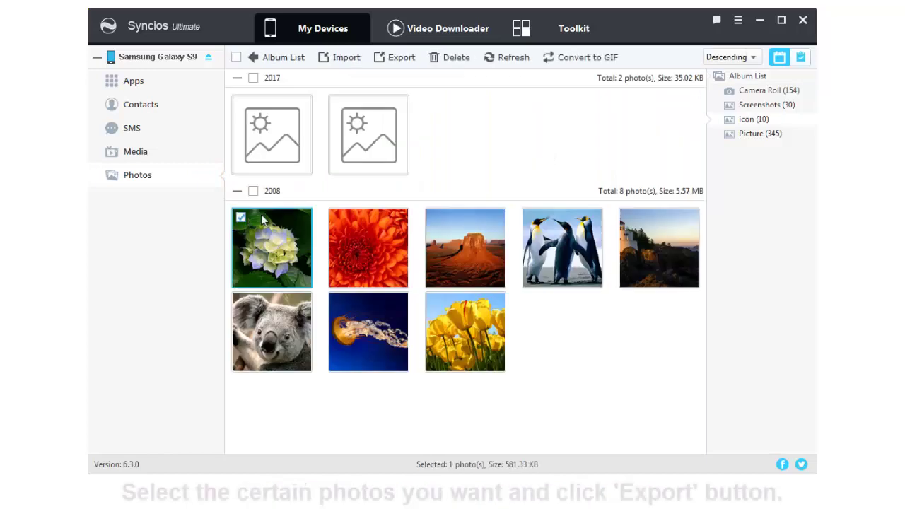
left_click(338, 220)
left_click(435, 219)
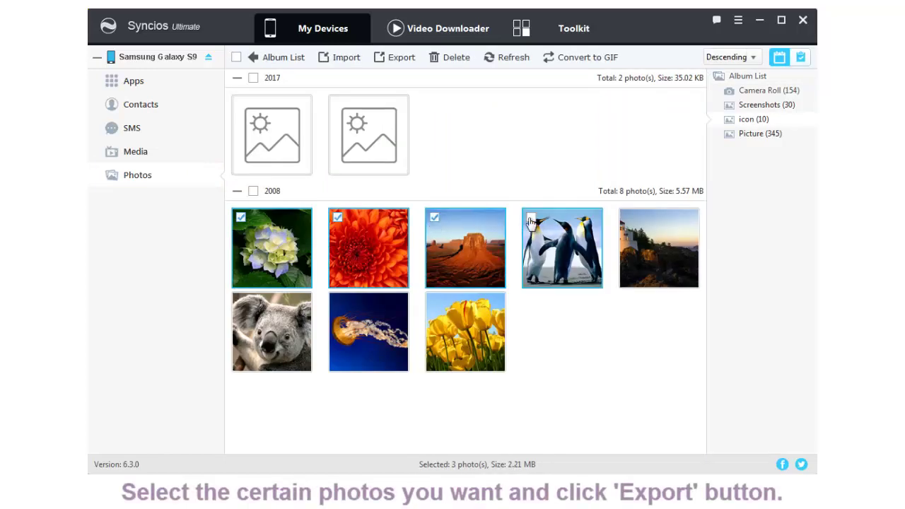
left_click(531, 220)
left_click(240, 302)
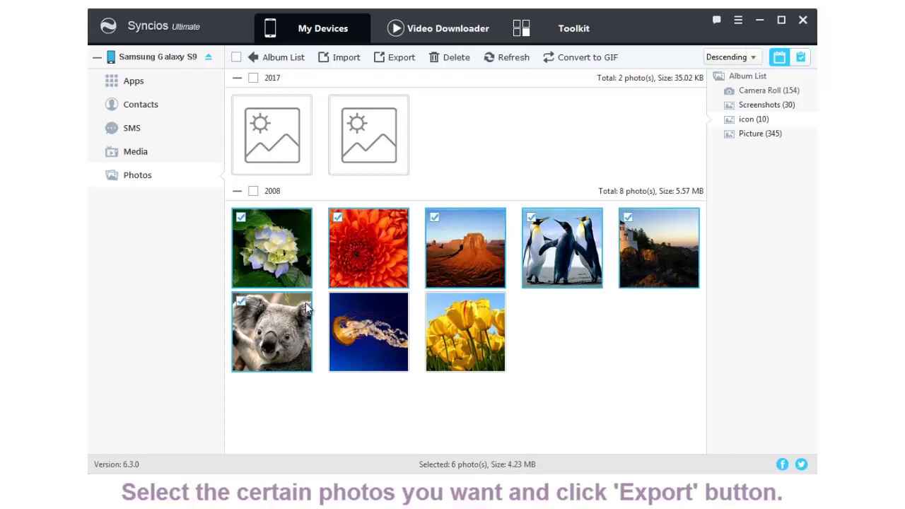
left_click(337, 301)
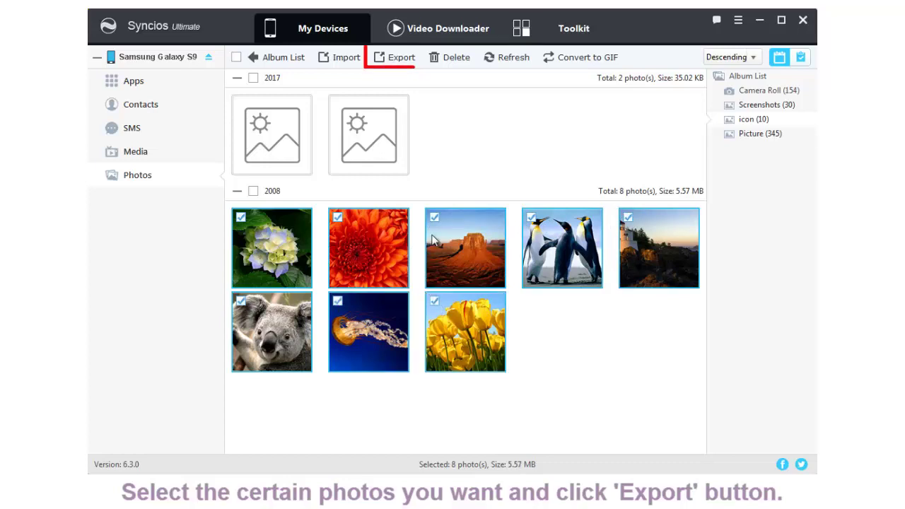
left_click(408, 67)
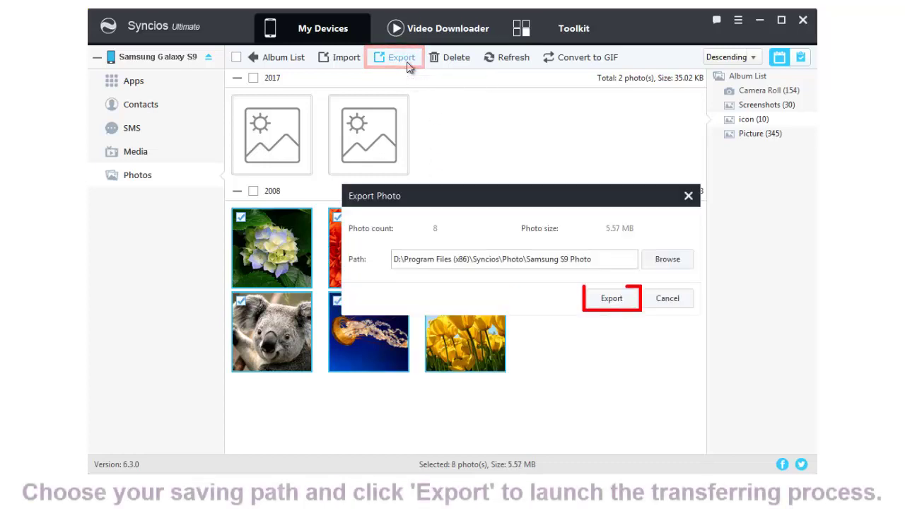
left_click(629, 303)
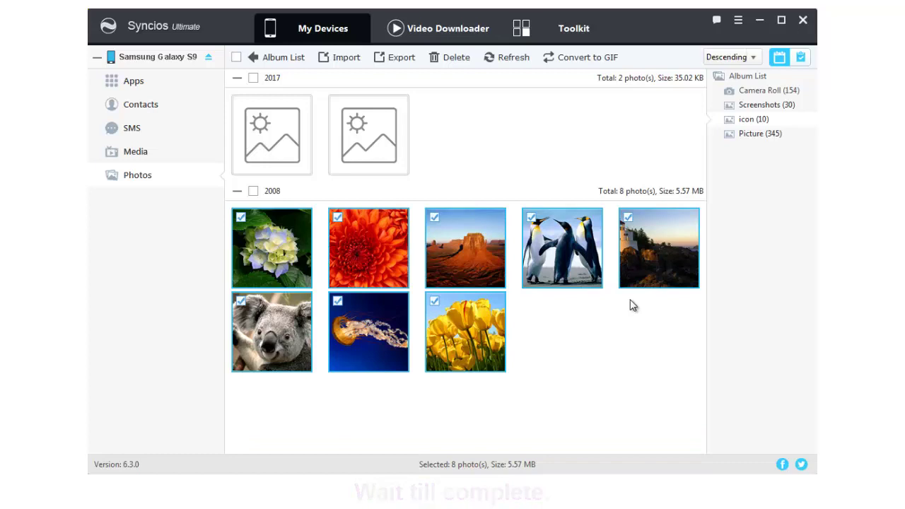
Return to the phone's album list and export the whole Picture album.
left_click(281, 63)
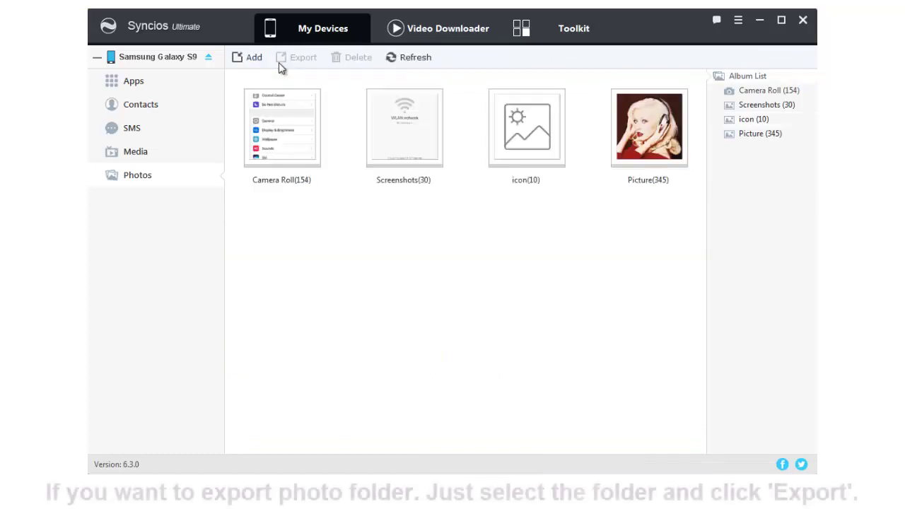
left_click(629, 136)
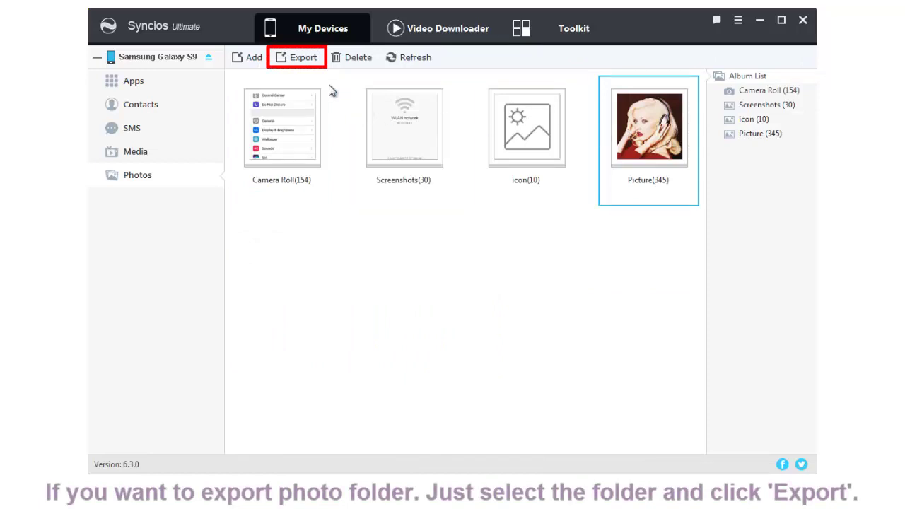
left_click(310, 63)
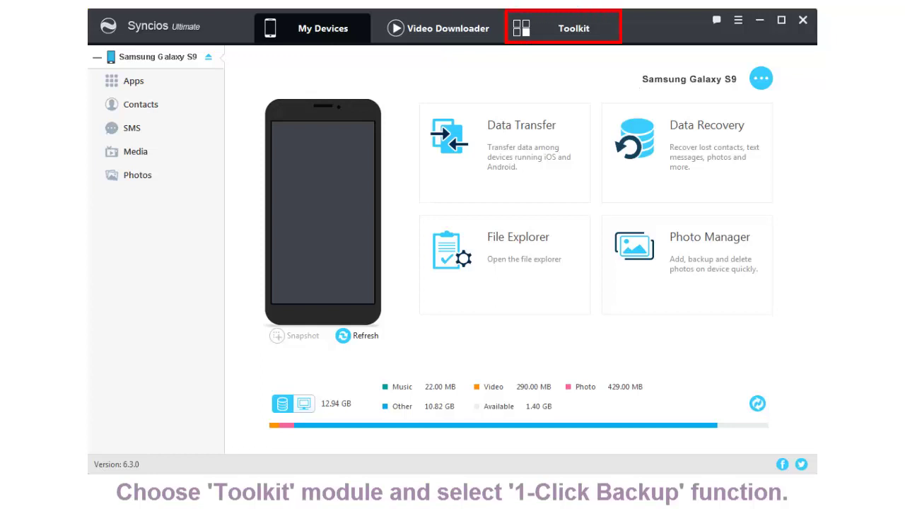
Run a 1-Click Backup of the phone's Photos only, excluding Media, Apps and Information.
left_click(601, 42)
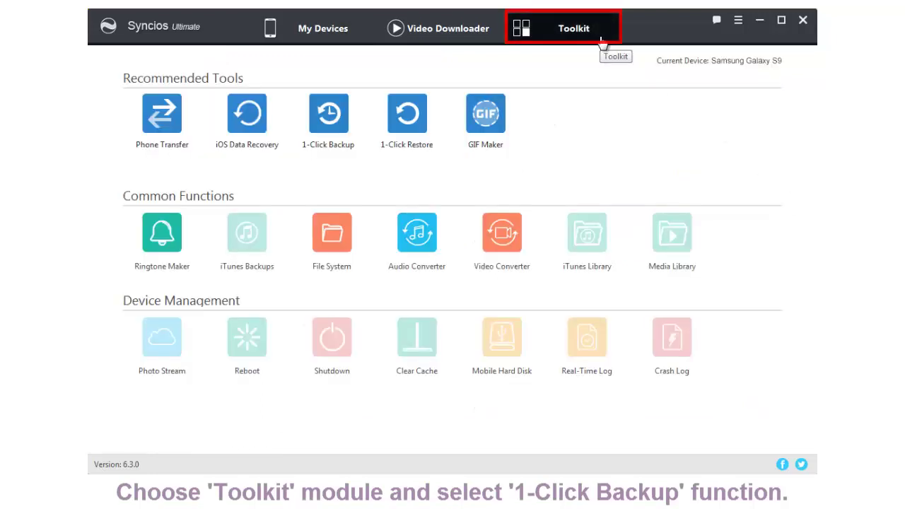
left_click(338, 128)
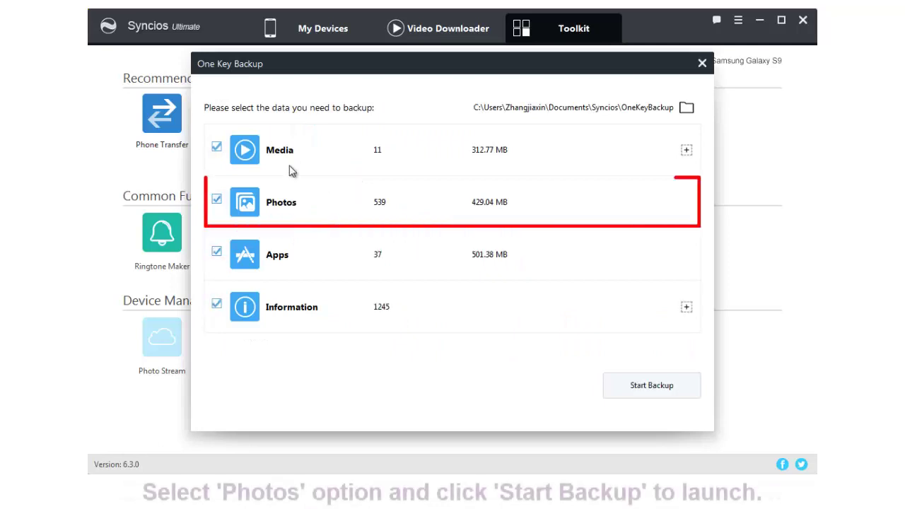
left_click(216, 146)
left_click(217, 252)
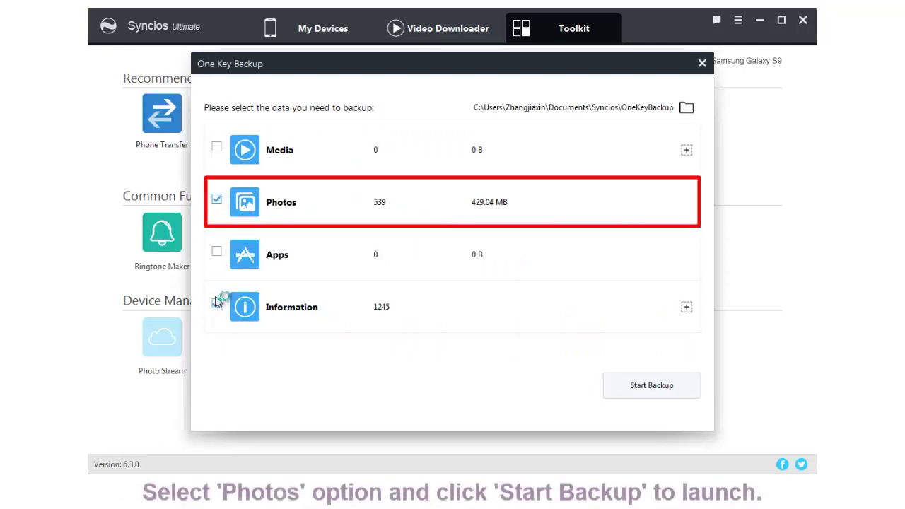
left_click(217, 303)
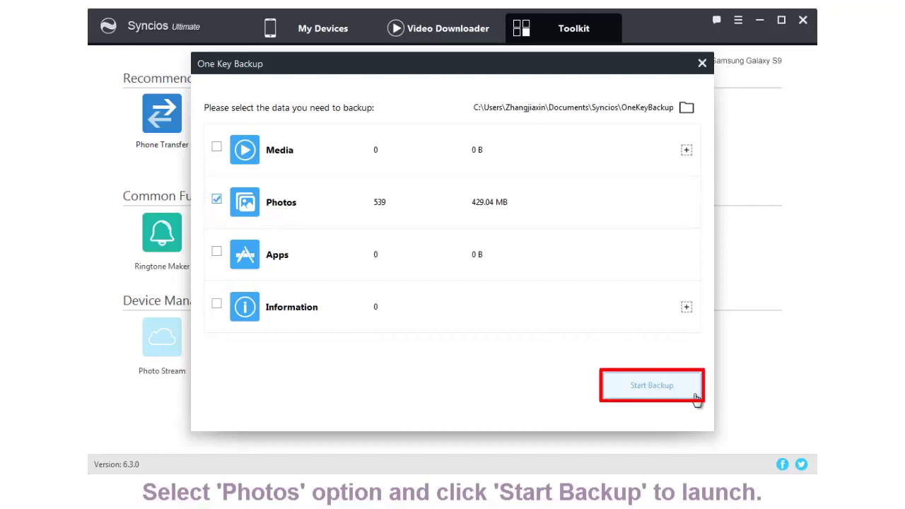
left_click(652, 386)
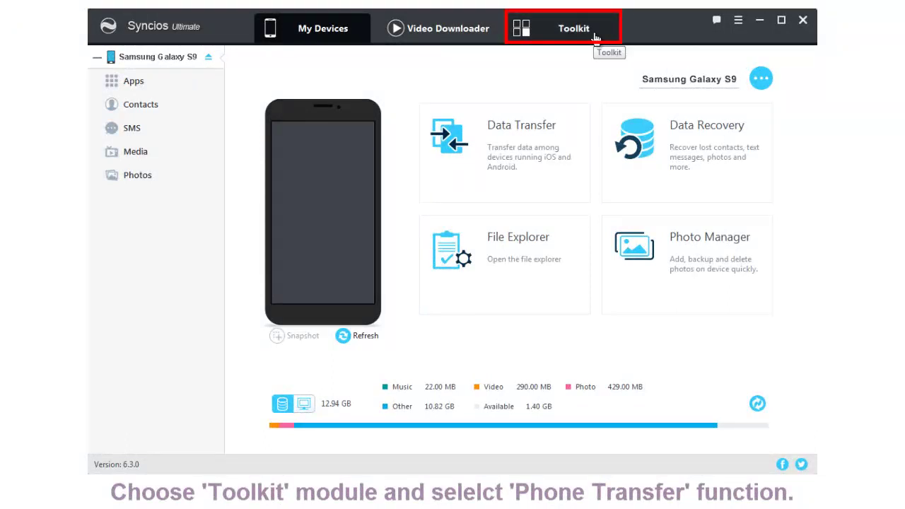
Open the Backup to PC function of the Toolkit's Phone Transfer tool.
left_click(595, 38)
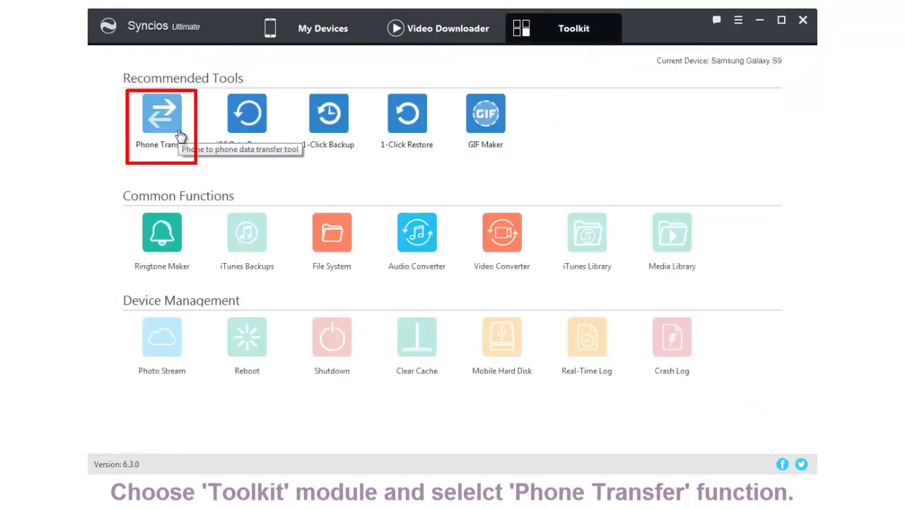
left_click(162, 115)
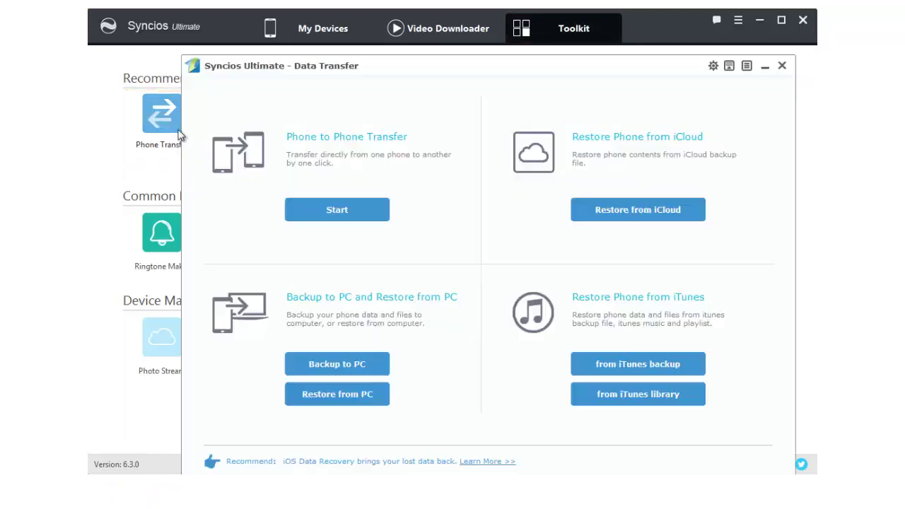
left_click_drag(433, 65, 401, 47)
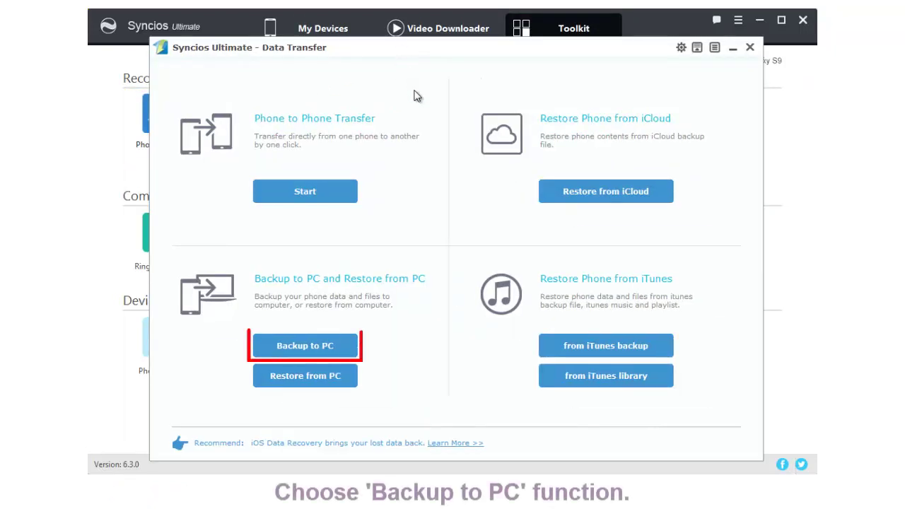
left_click(352, 351)
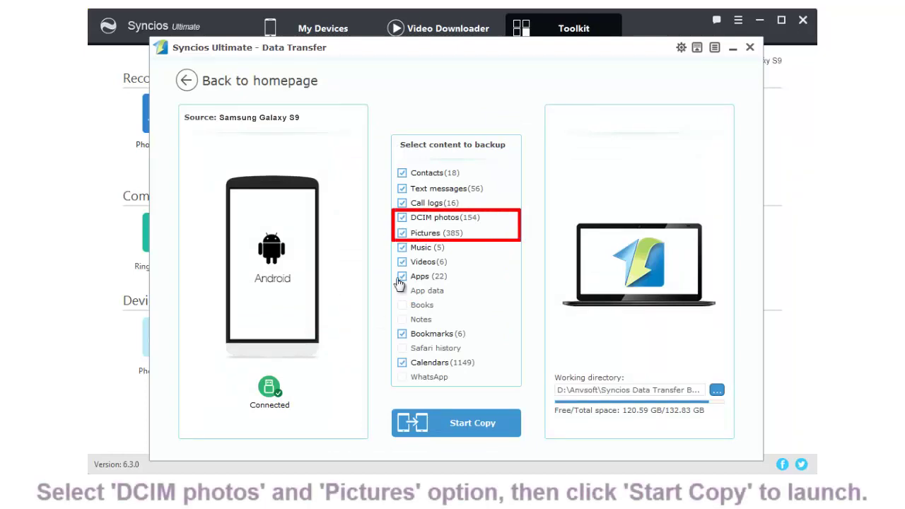
Limit the backup content to DCIM photos and Pictures, and start copying them to the computer.
left_click(402, 172)
left_click(401, 188)
left_click(402, 203)
left_click(402, 247)
left_click(402, 262)
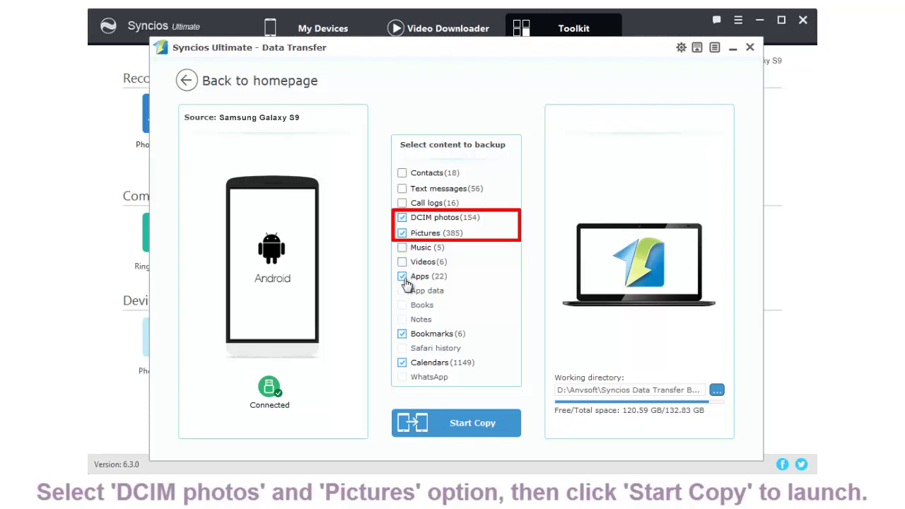
left_click(402, 333)
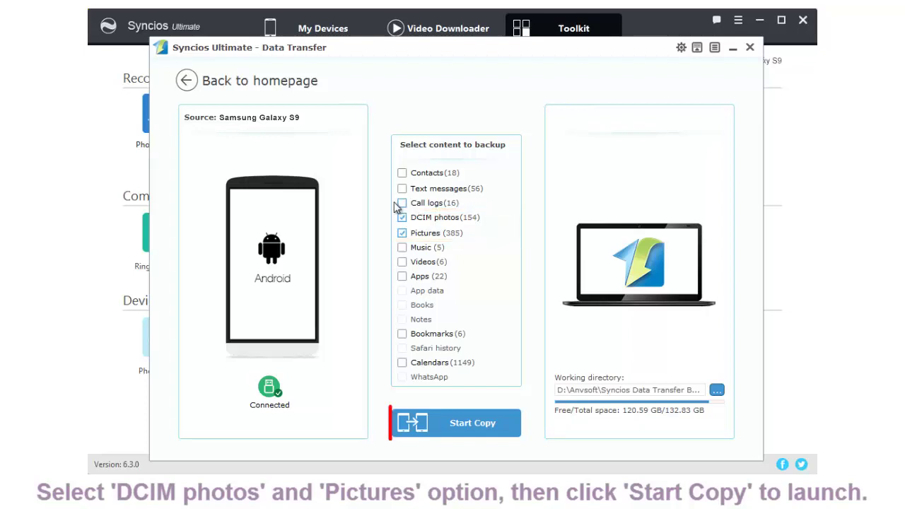
left_click(520, 432)
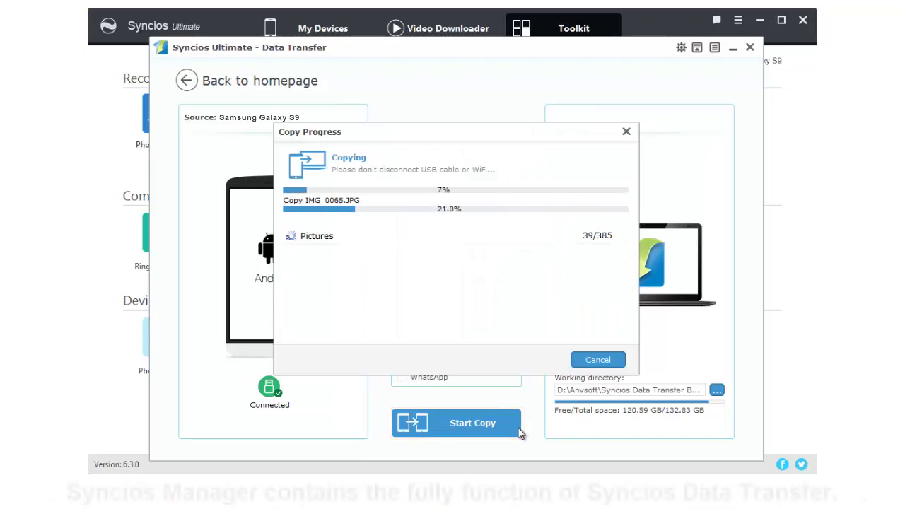